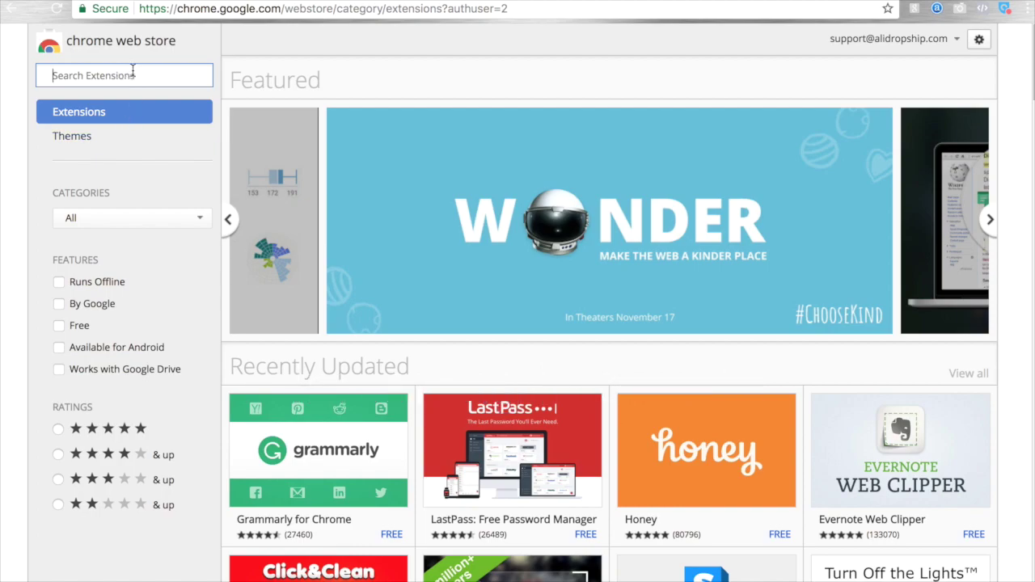
Find AliDropship in the Chrome Web Store and install the extension in Chrome
text(alidropship)
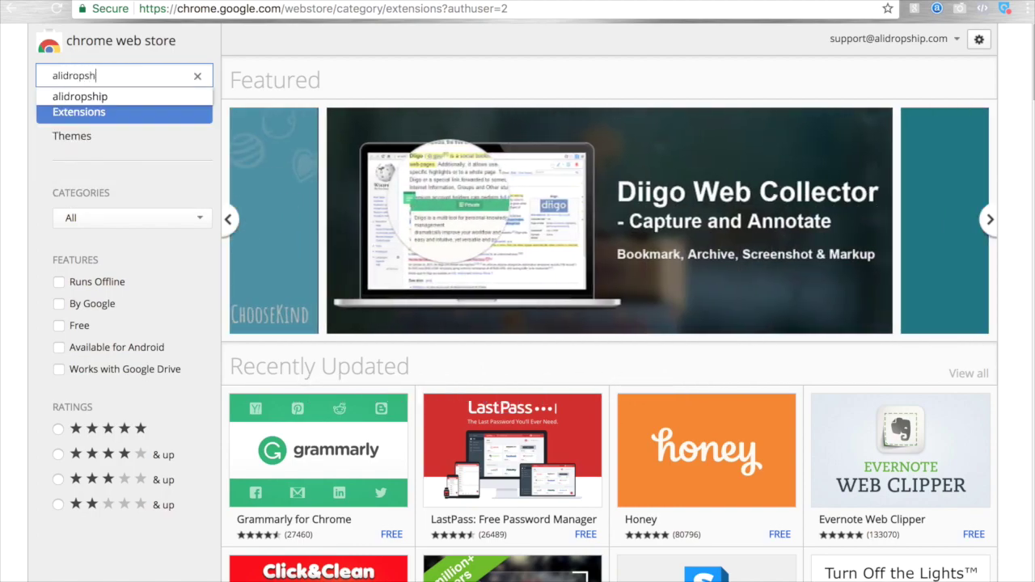
click(109, 96)
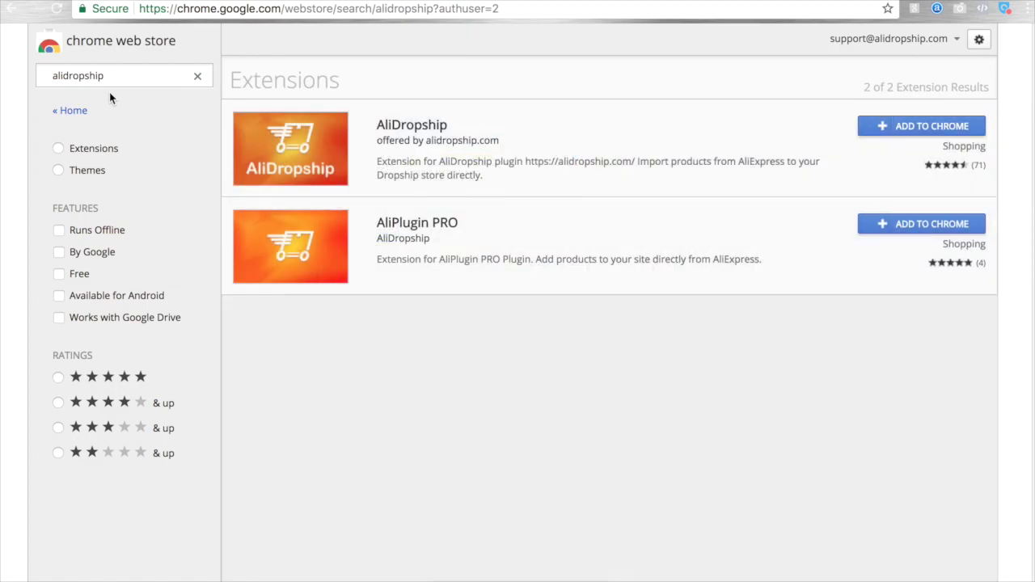
click(575, 127)
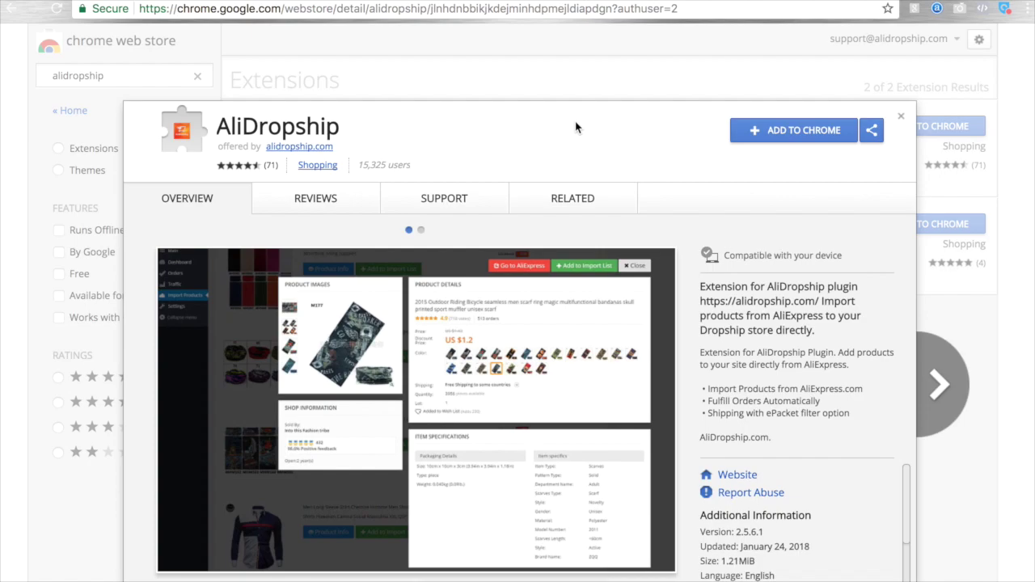
click(776, 132)
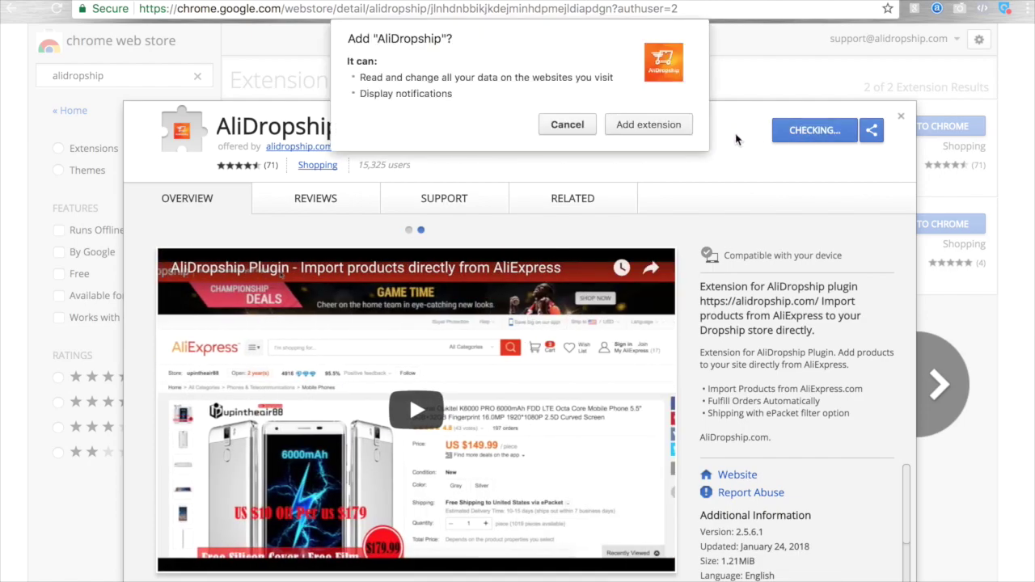
click(646, 128)
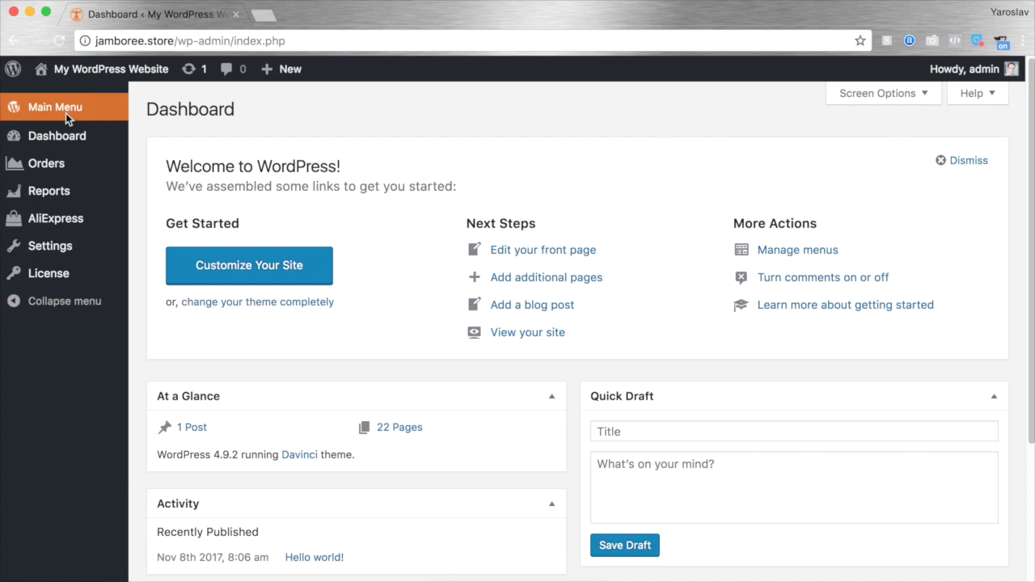
Open WordPress's AliExpress Import Products page and launch Direct Import to AliExpress
mouse_move(43, 216)
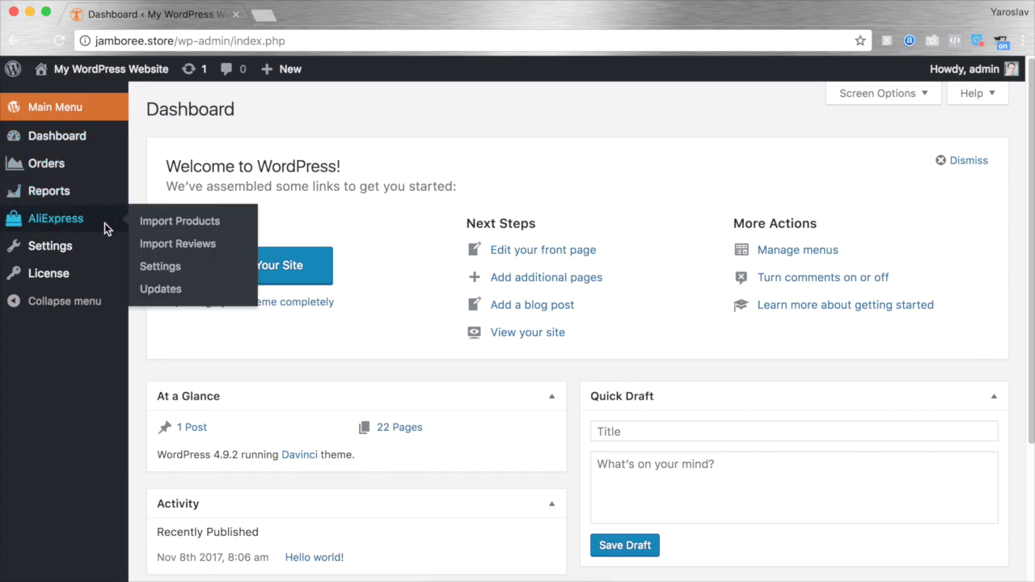
click(159, 223)
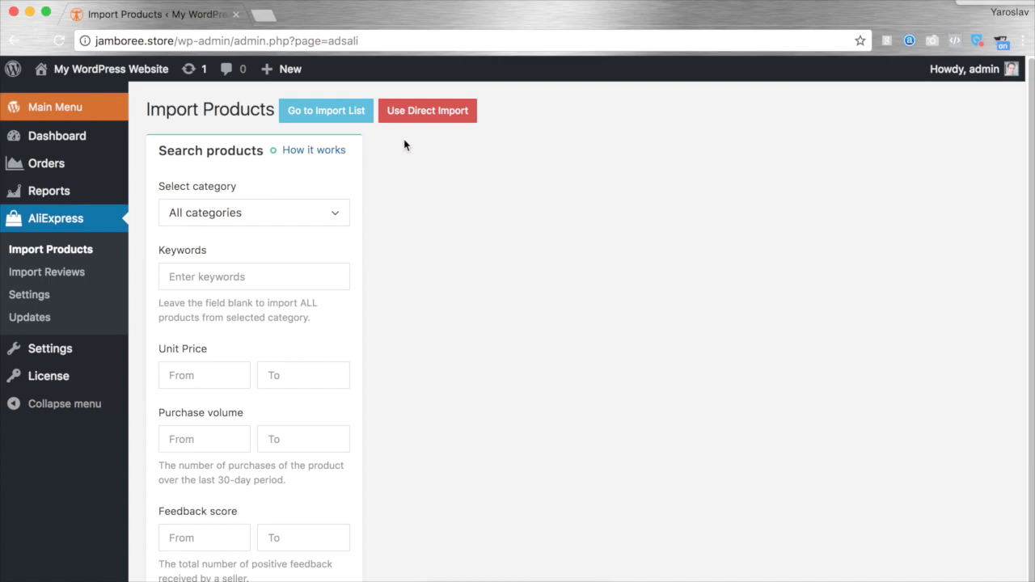
click(443, 112)
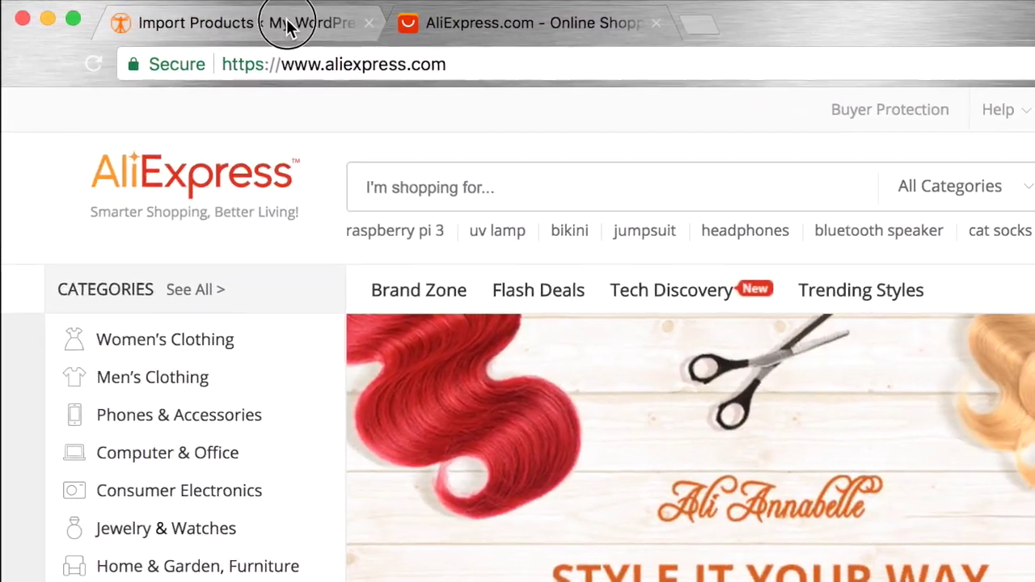
Browse to AliExpress's Men's Clothing T-Shirts listings
click(249, 24)
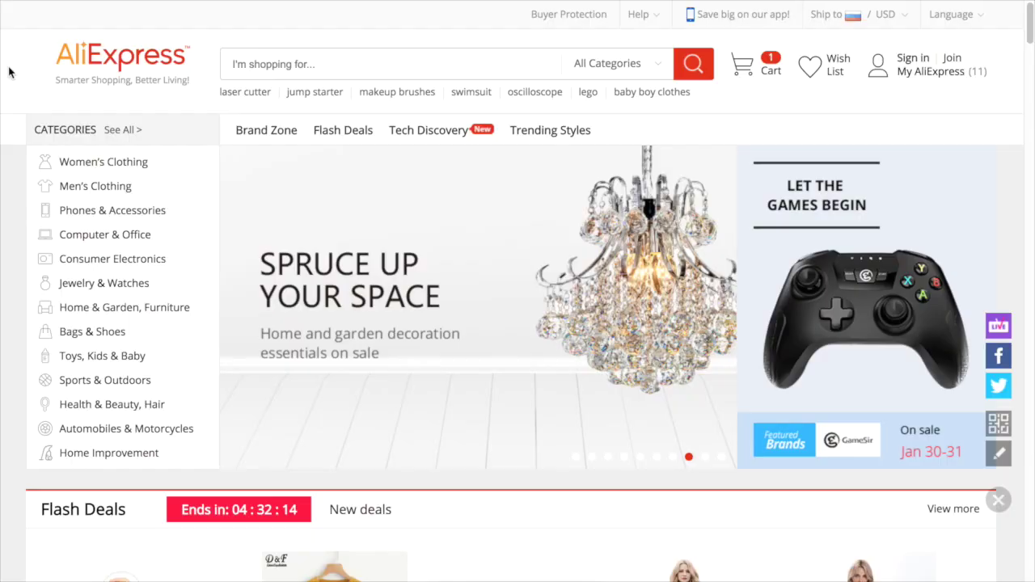
mouse_move(153, 189)
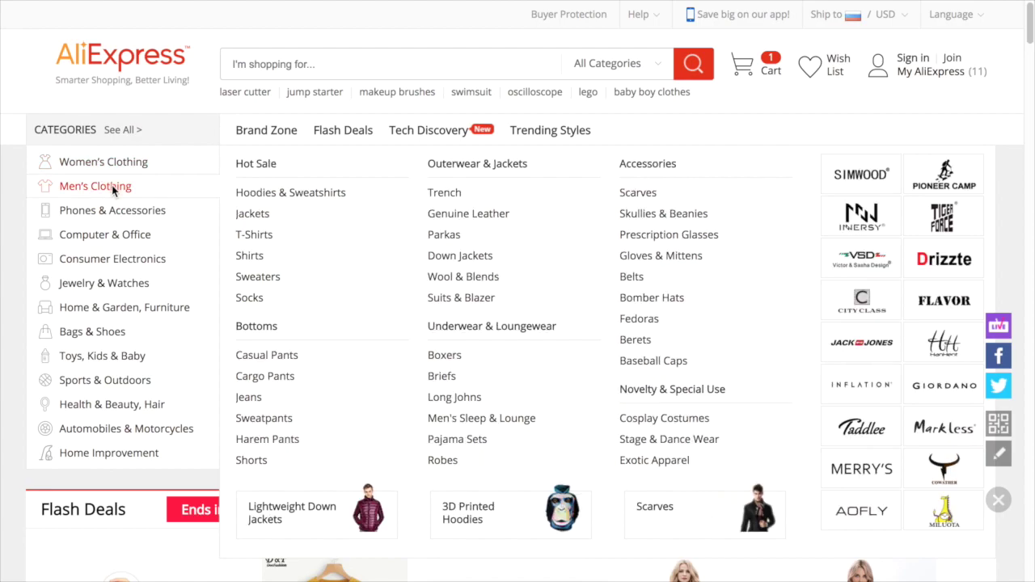
click(266, 235)
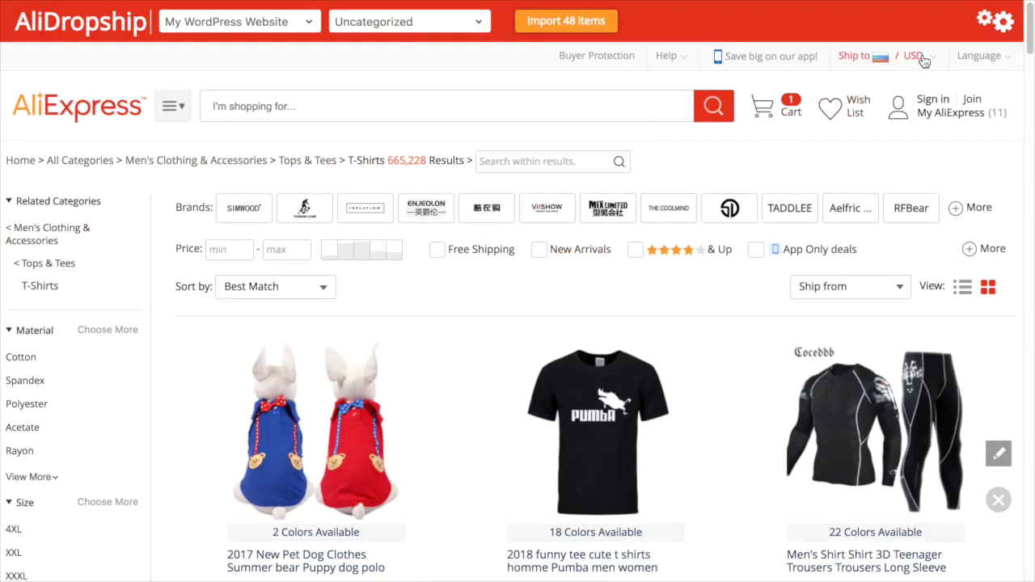
In AliDropship settings, add United States as a ship-to country and choose ePacket shipping
click(988, 23)
click(808, 78)
text(u)
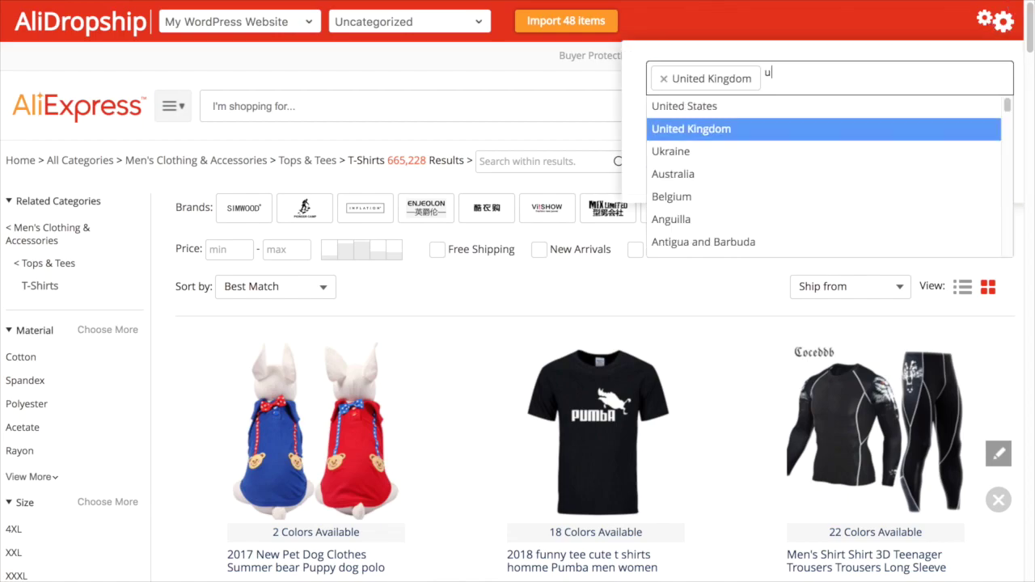
click(760, 106)
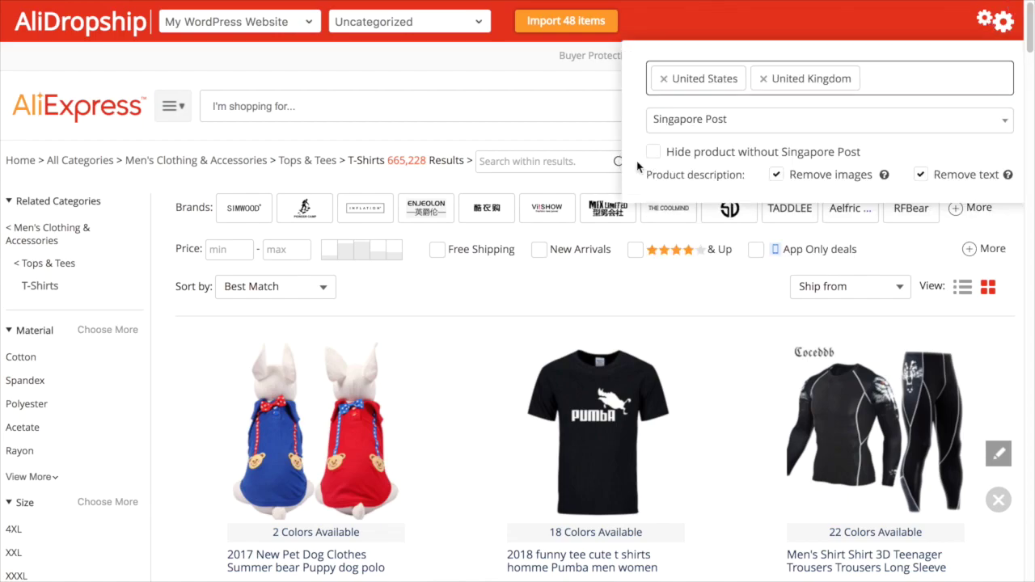
click(701, 121)
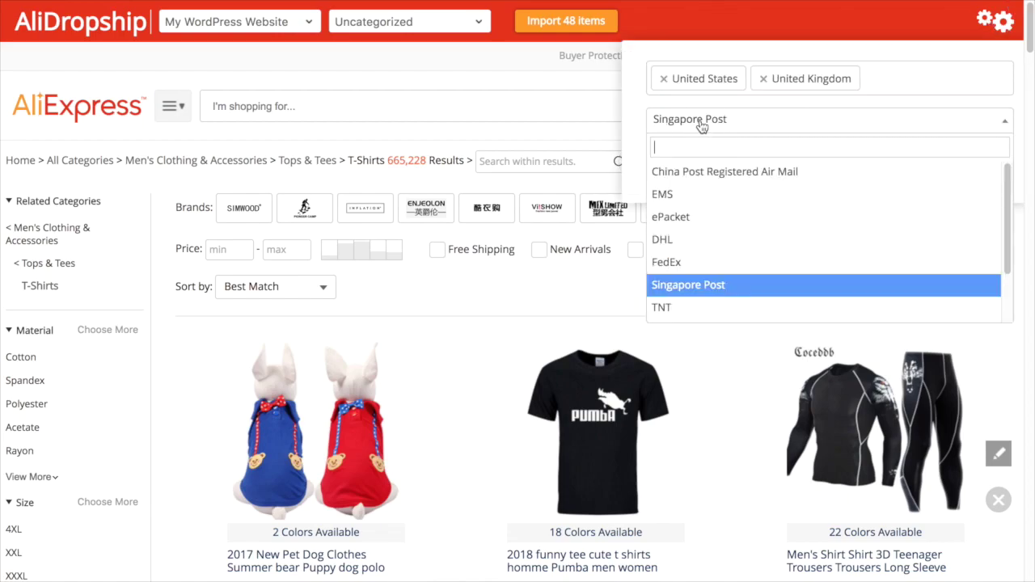
click(701, 213)
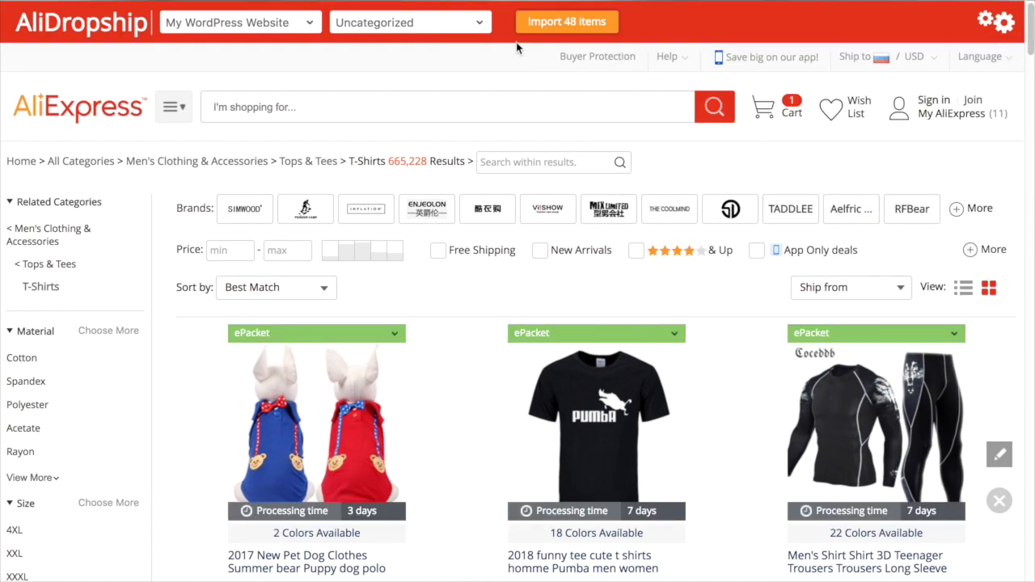
Set the store category to T-shirts and import all 48 listed products
click(450, 23)
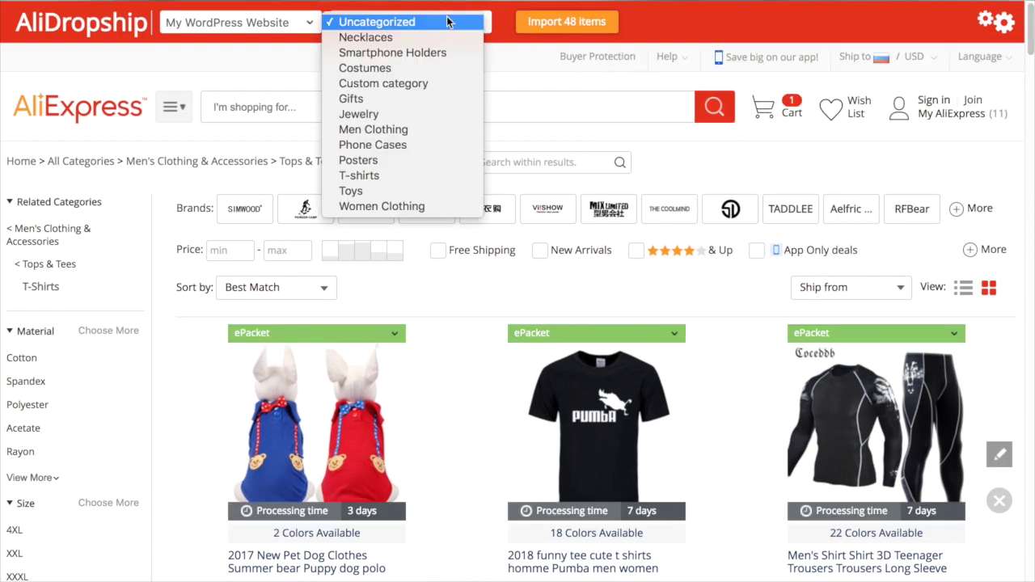
click(419, 176)
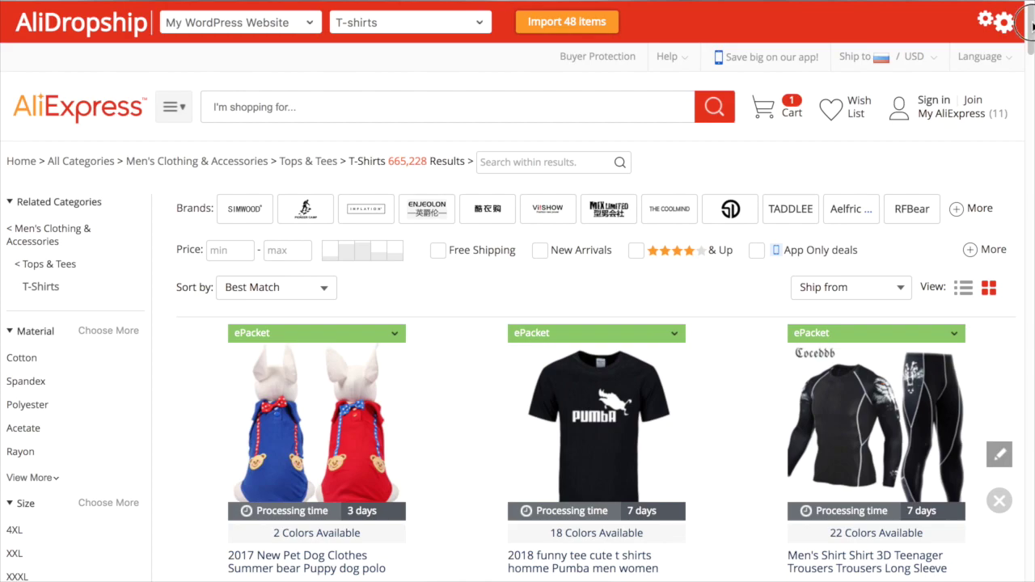
drag(1031, 26, 1030, 54)
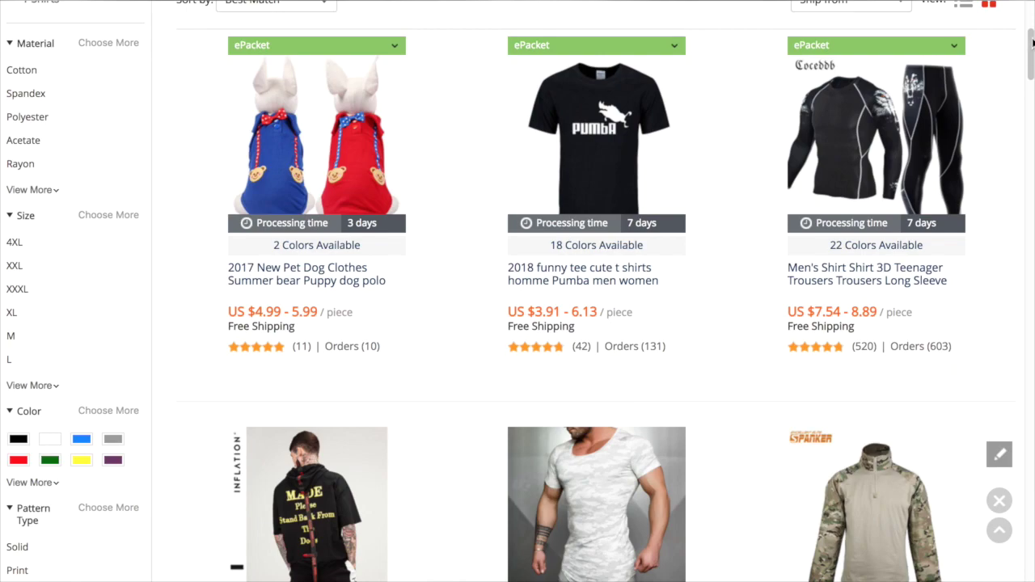
mouse_move(980, 346)
drag(1030, 72, 1028, 29)
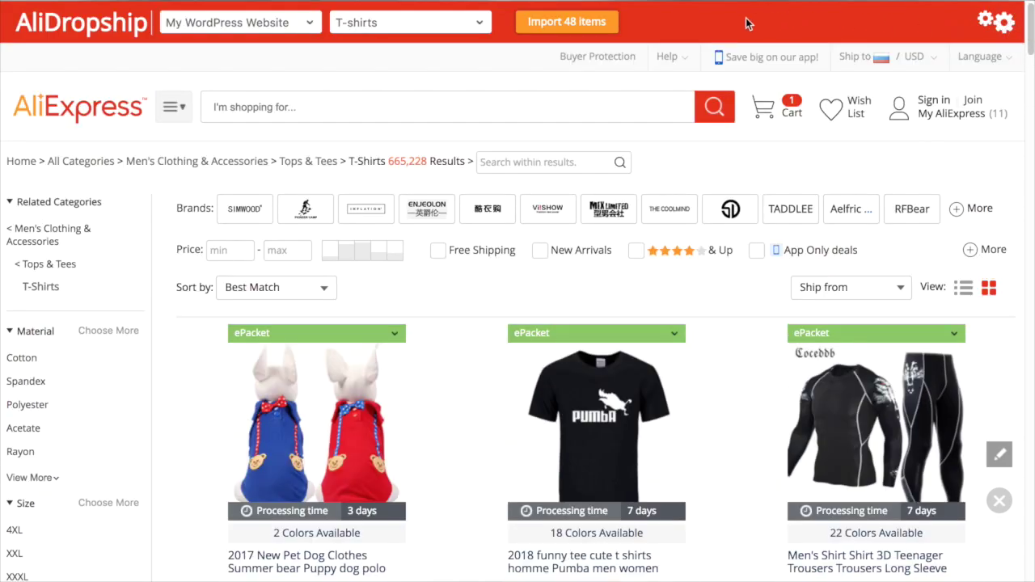
click(585, 21)
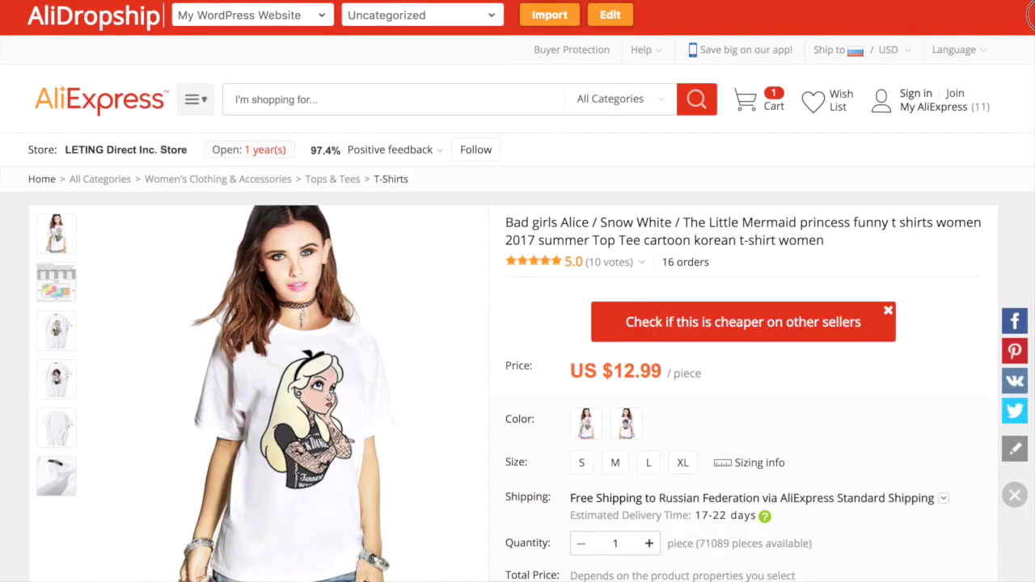
Compare other sellers of the Alice t-shirt and open the alternative US $14.90 listing
scroll(1031, 44, down, 3)
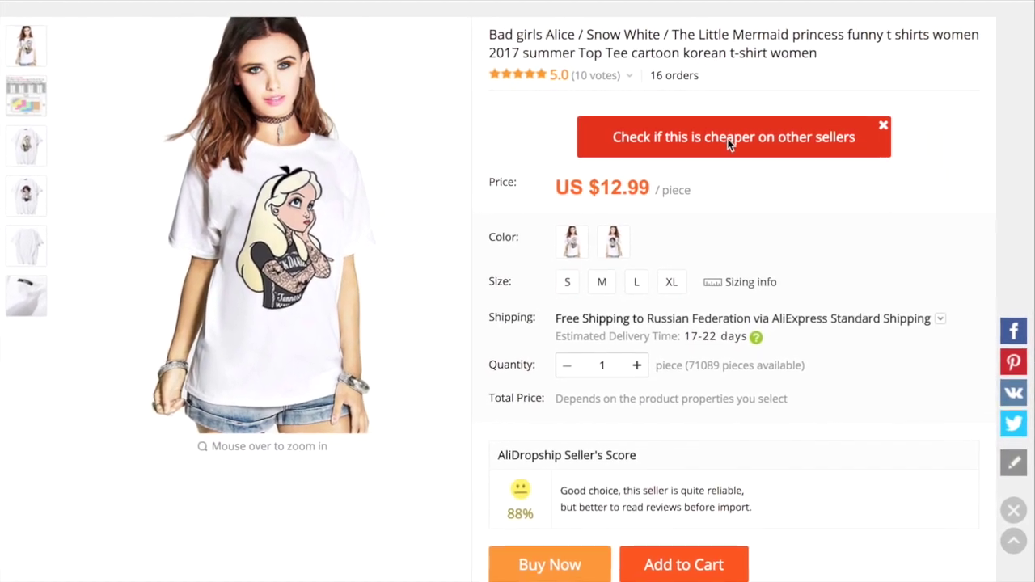
click(727, 143)
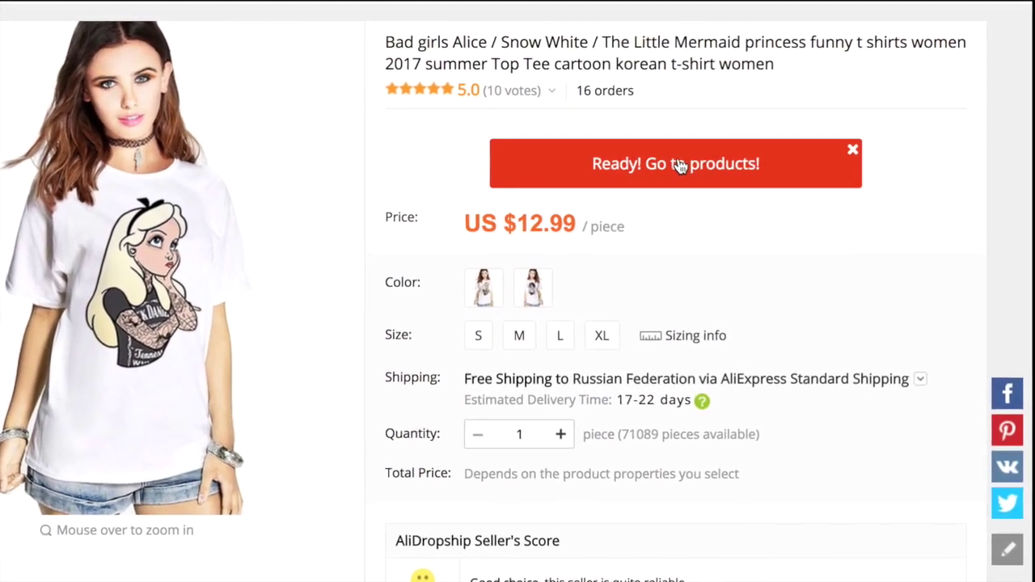
click(679, 165)
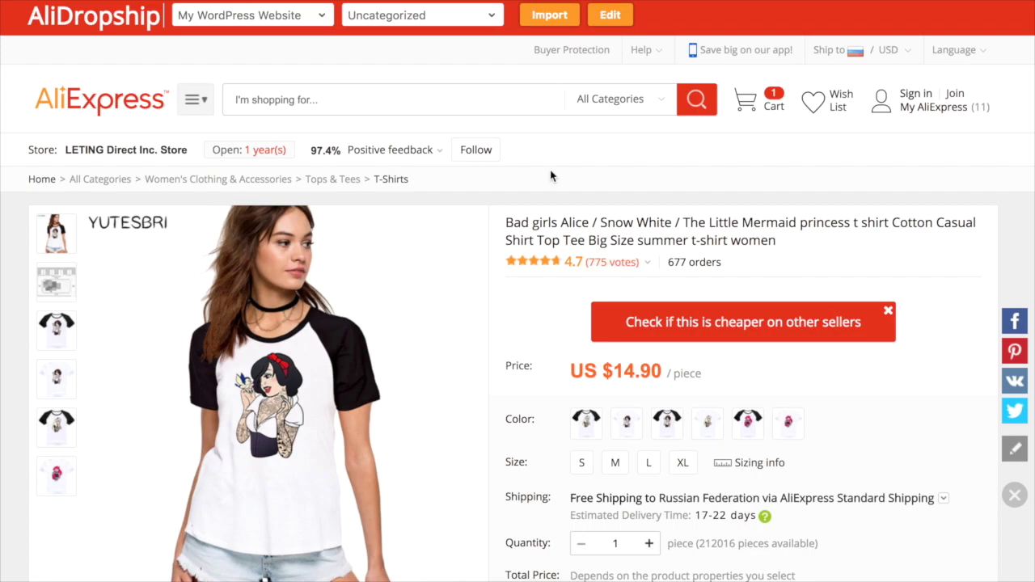
Edit the product and trim its title to 'The Little Mermaid princess t shirt'
click(606, 23)
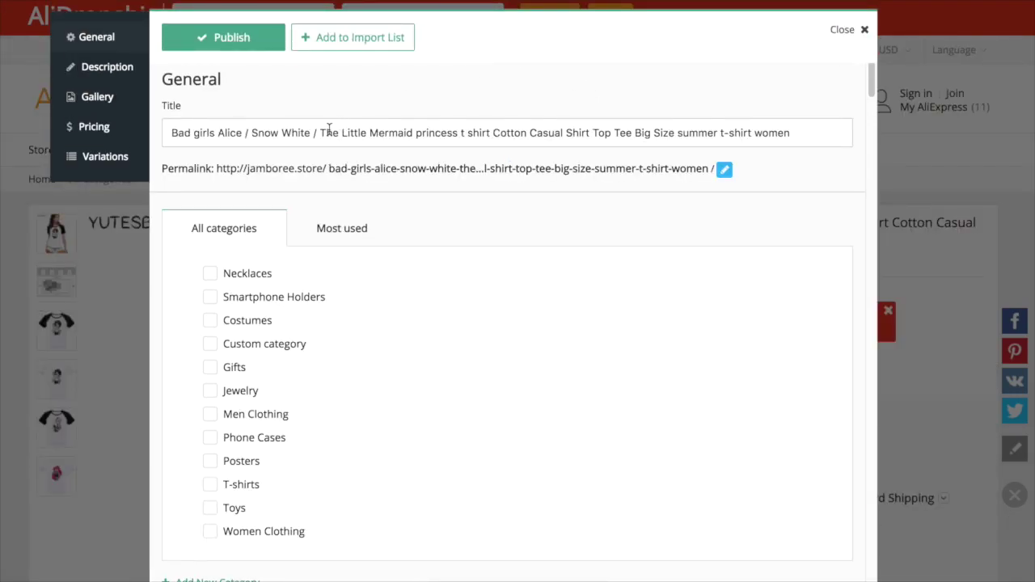
drag(321, 130, 146, 116)
right_click(146, 116)
click(121, 95)
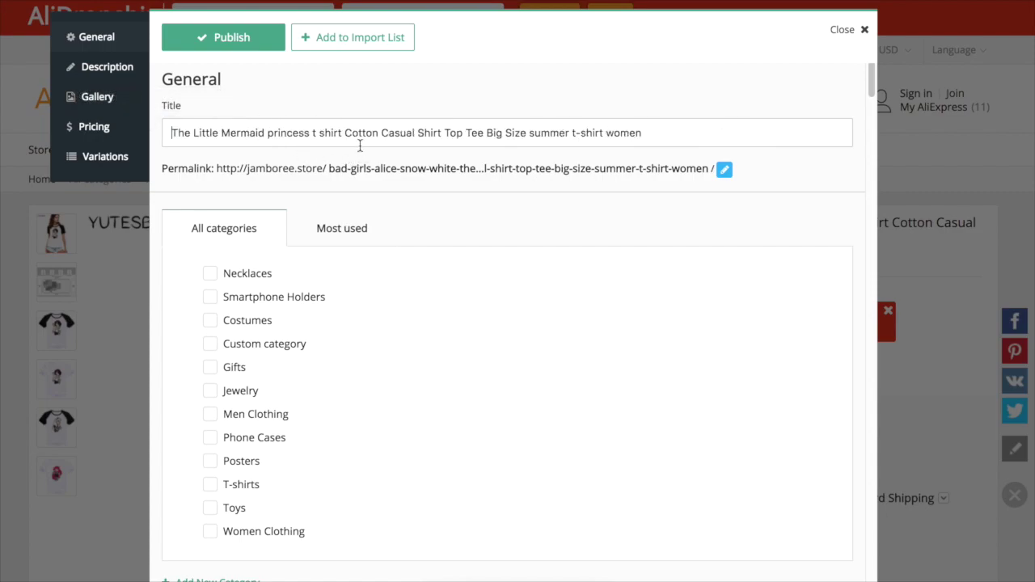
click(342, 137)
drag(342, 137, 723, 157)
key(BackSpace)
Set the permalink slug to the same shortened title
click(724, 169)
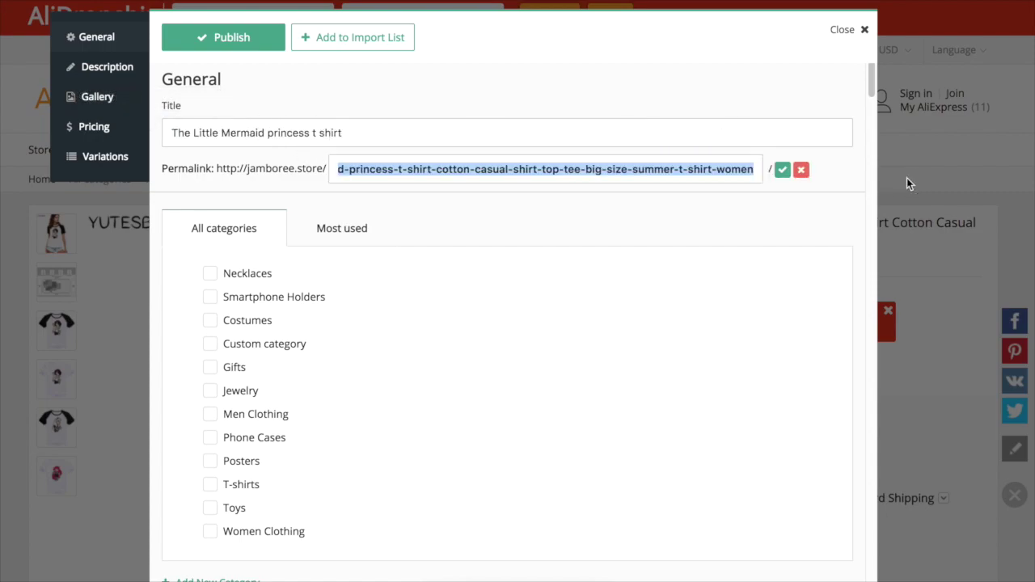
text(The Little Mermaid princess t shirt)
click(546, 169)
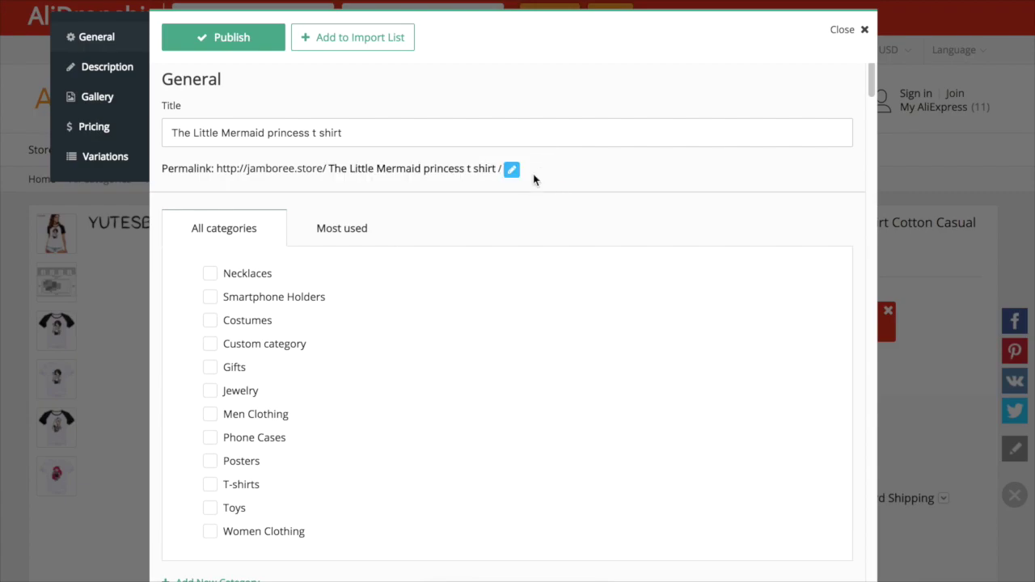
Assign the T-shirts category and leave the description's text and images intact after toggling Remove options
click(211, 485)
click(125, 75)
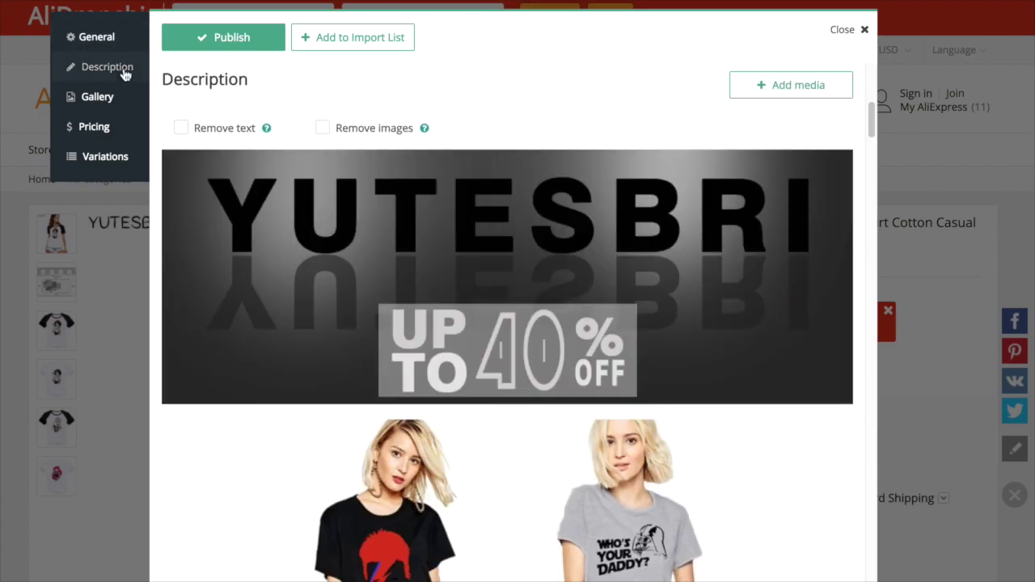
click(181, 128)
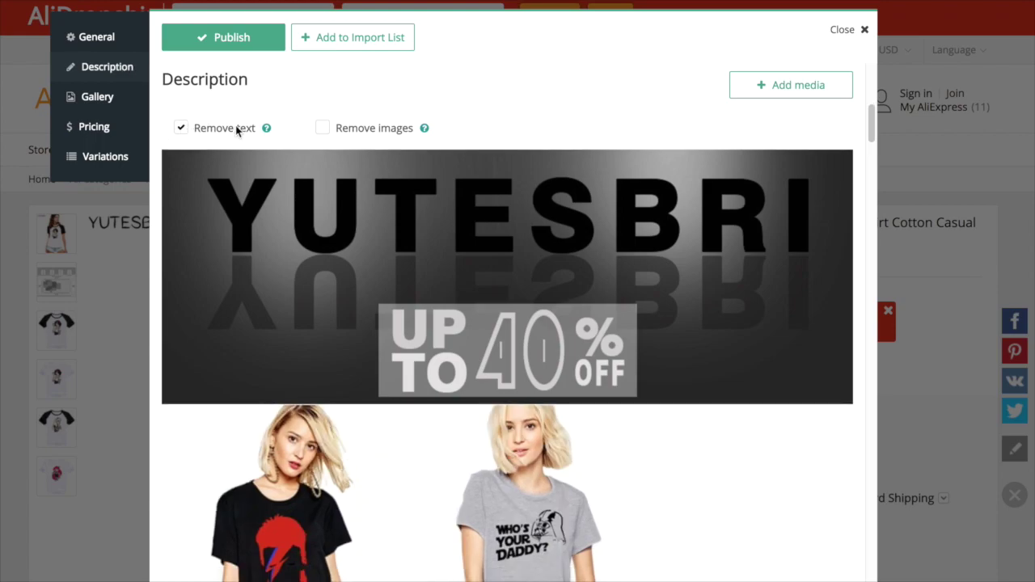
click(322, 129)
click(323, 129)
click(183, 129)
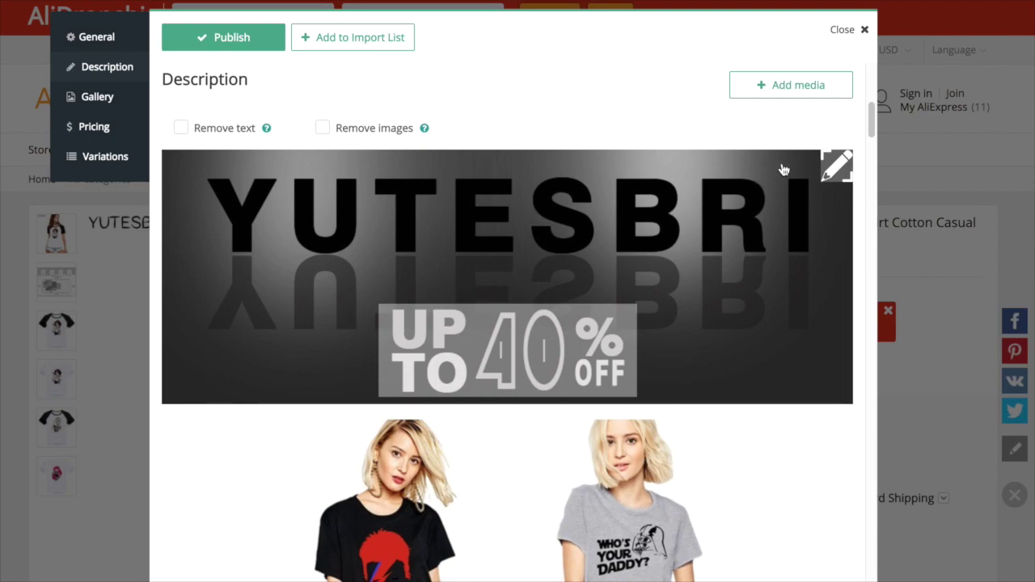
drag(873, 121, 866, 176)
Paint out YUTESBRI on the featured gallery image and place a Best Price sticker top-right
click(109, 98)
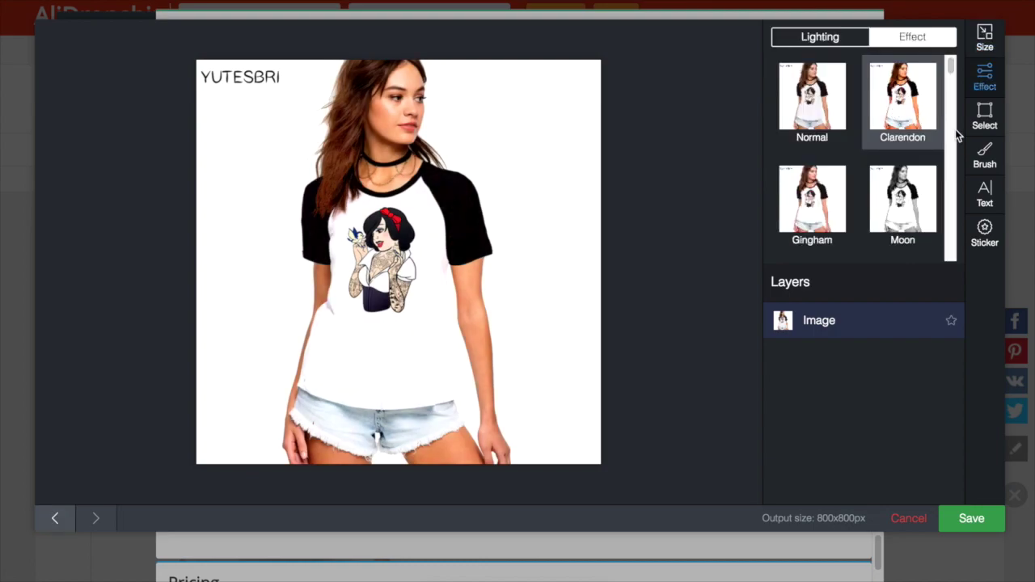
click(983, 162)
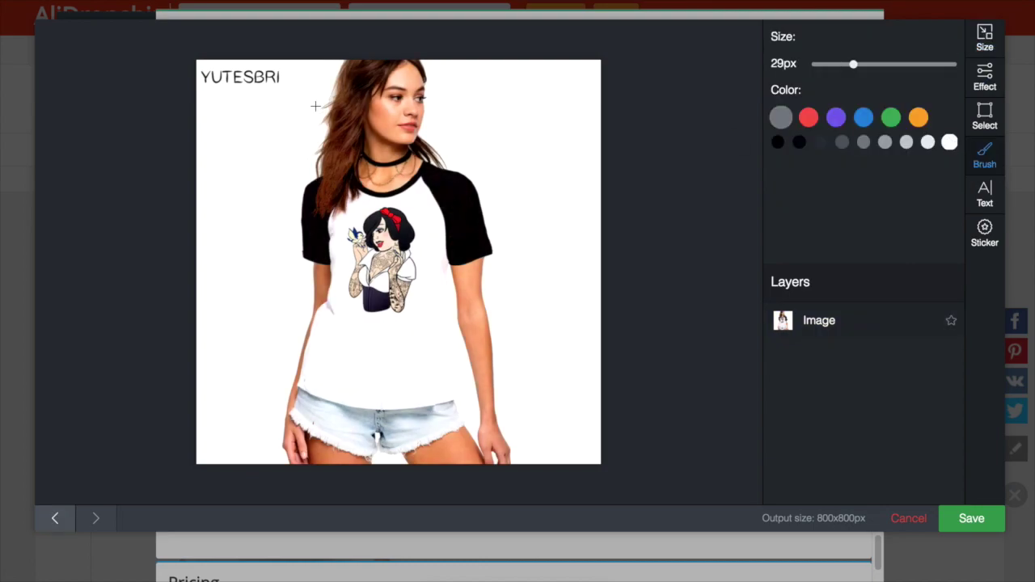
mouse_move(251, 86)
mouse_down()
mouse_move(250, 62)
mouse_move(203, 76)
mouse_move(215, 84)
mouse_up()
click(984, 229)
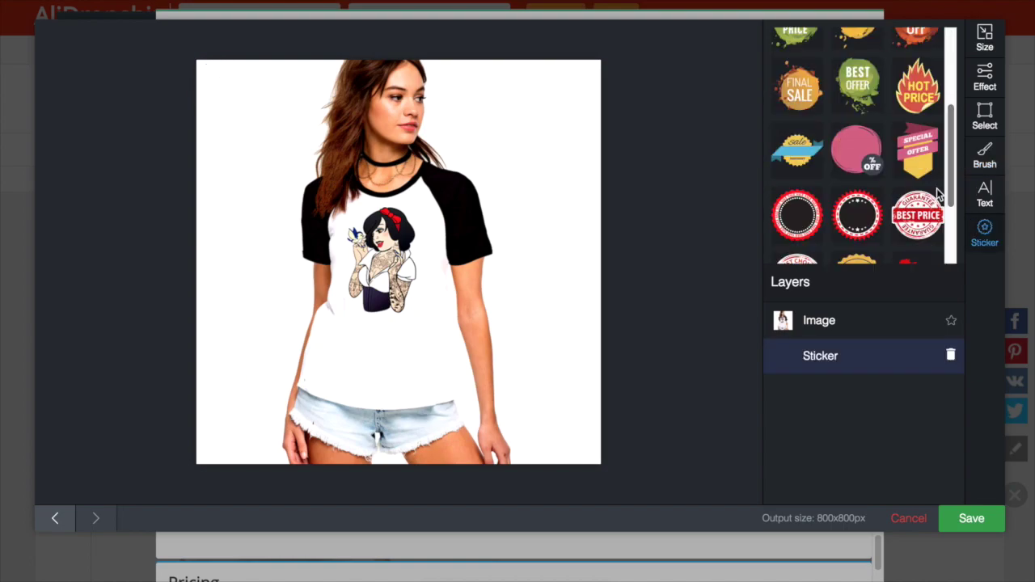
click(918, 215)
drag(399, 261, 527, 121)
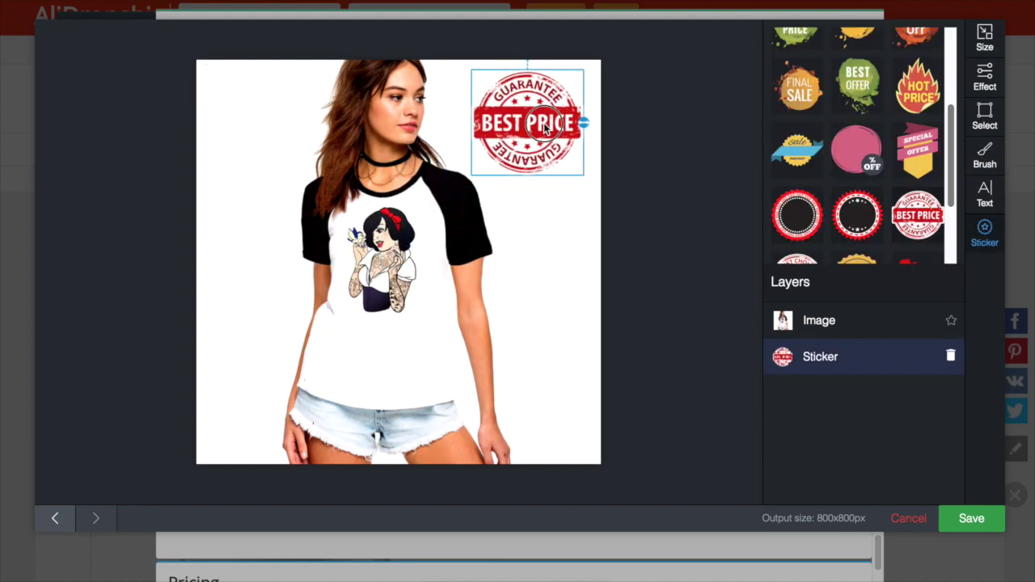
click(538, 212)
Save the edited image and keep the pricing formula applied at a 29.80 sale price
click(969, 516)
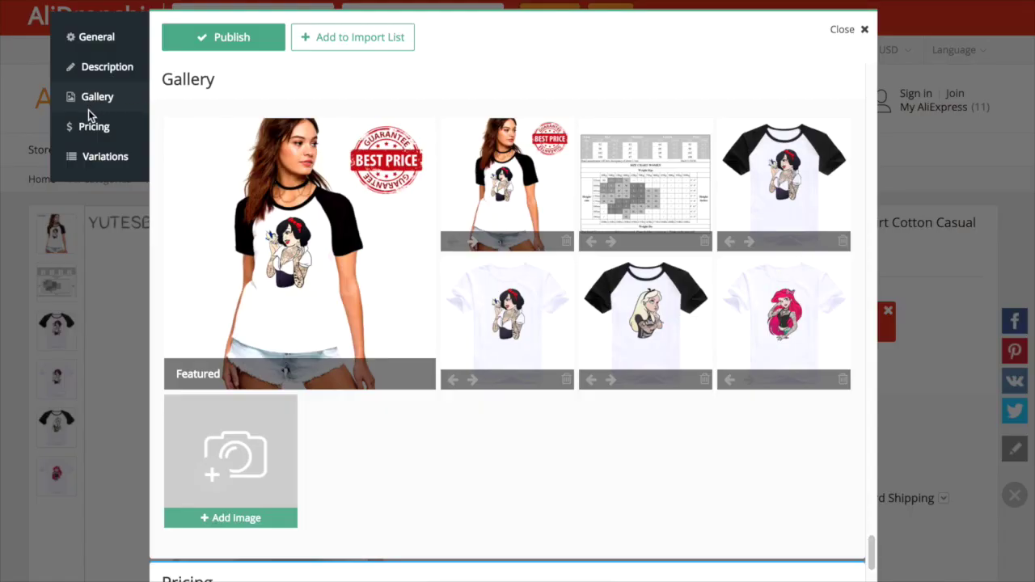
click(82, 132)
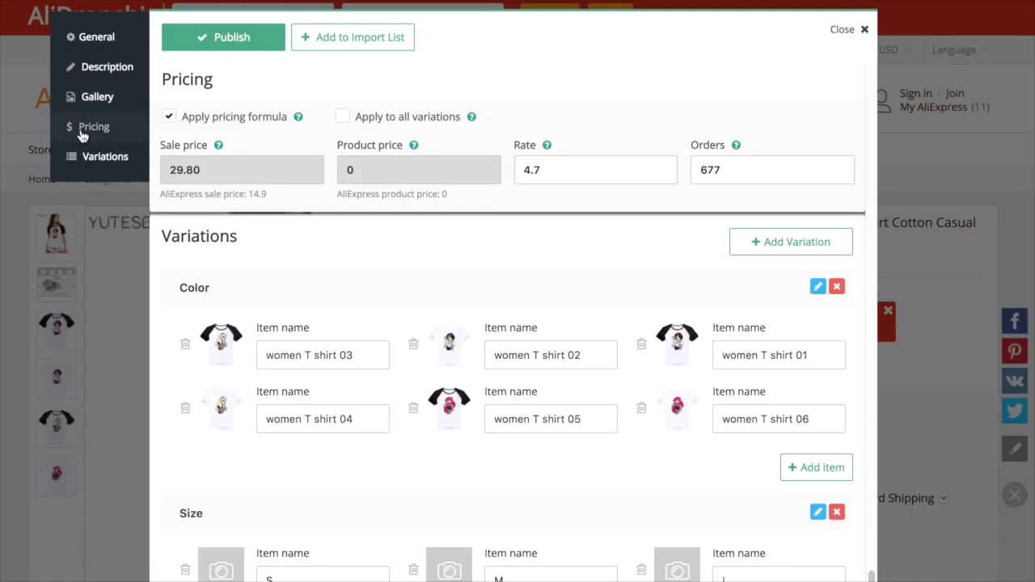
click(169, 120)
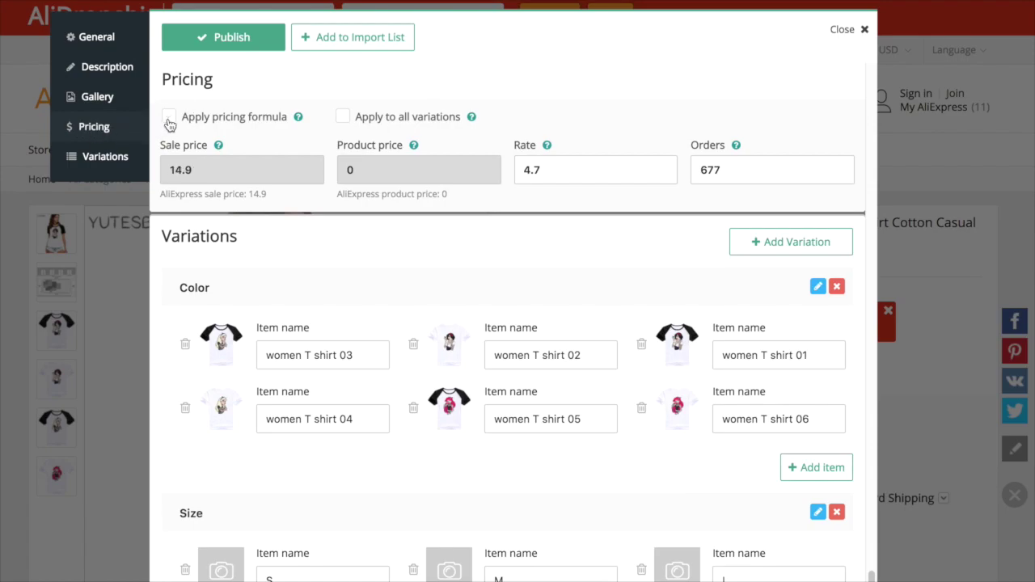
click(169, 119)
Add then remove an empty colour item, leaving six colours and sizes S–XL
click(107, 161)
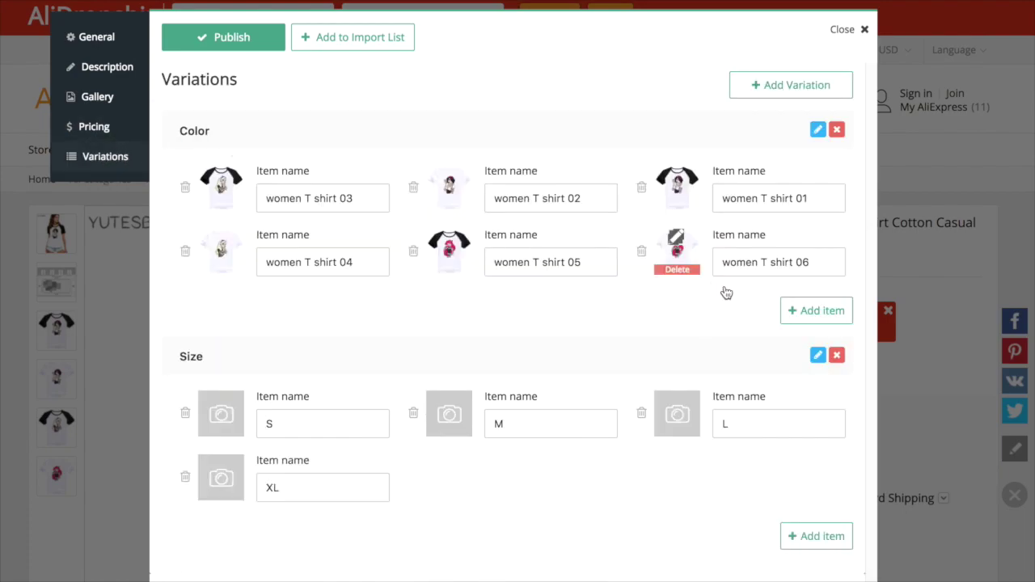
click(789, 314)
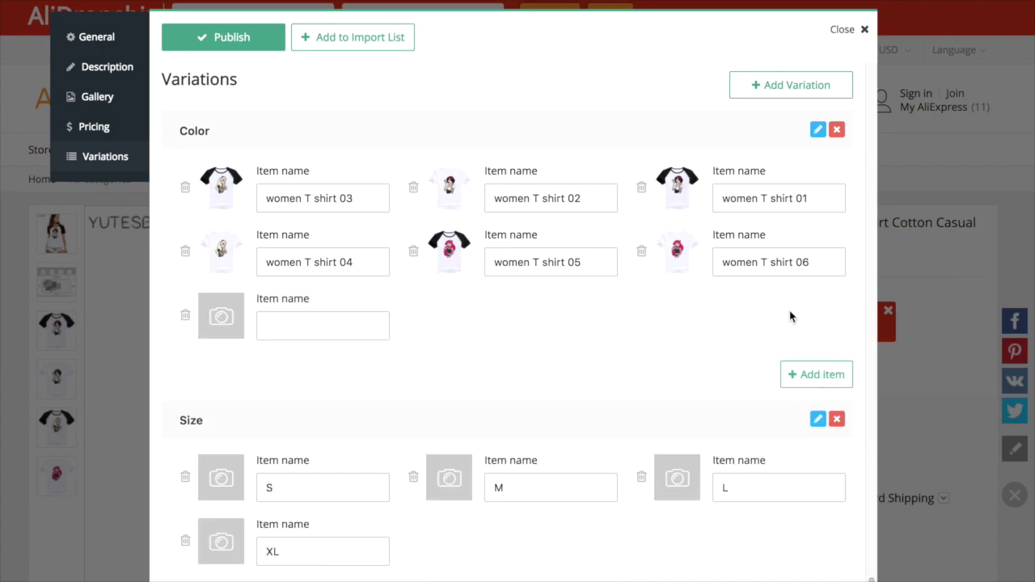
click(184, 317)
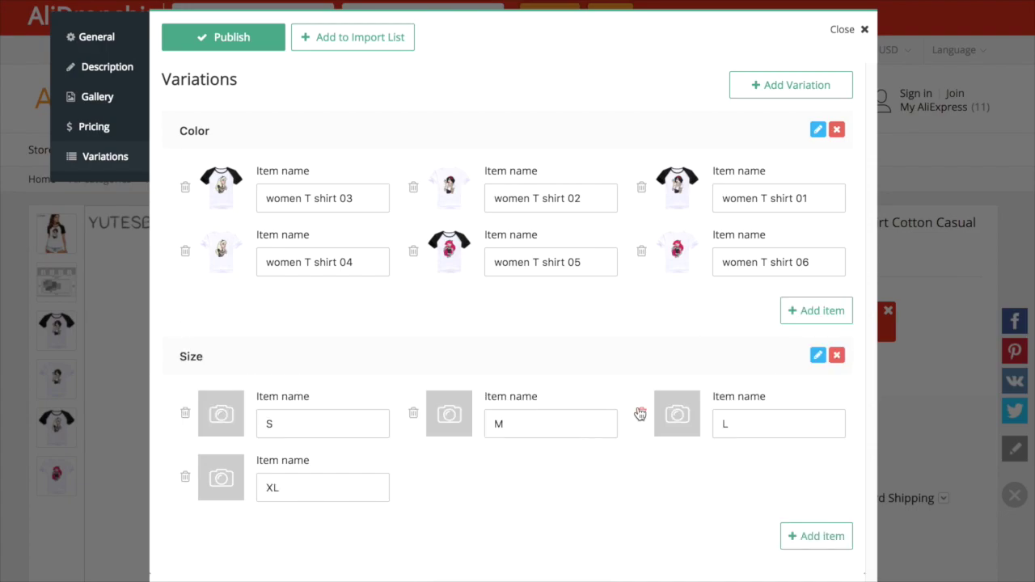
Publish the Little Mermaid shirt and add the Bad girls Alice t-shirt to the Import List
click(262, 38)
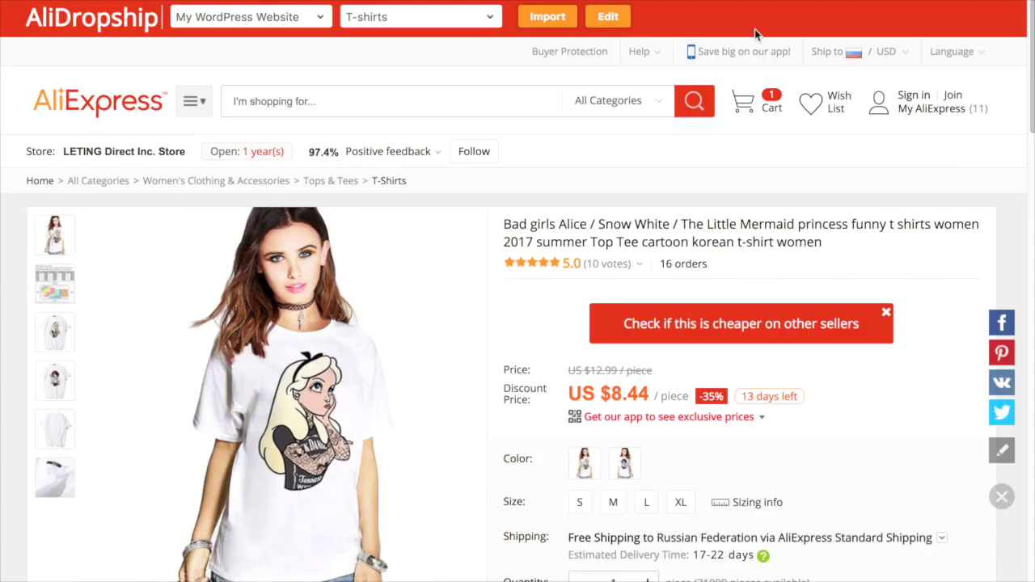
click(612, 17)
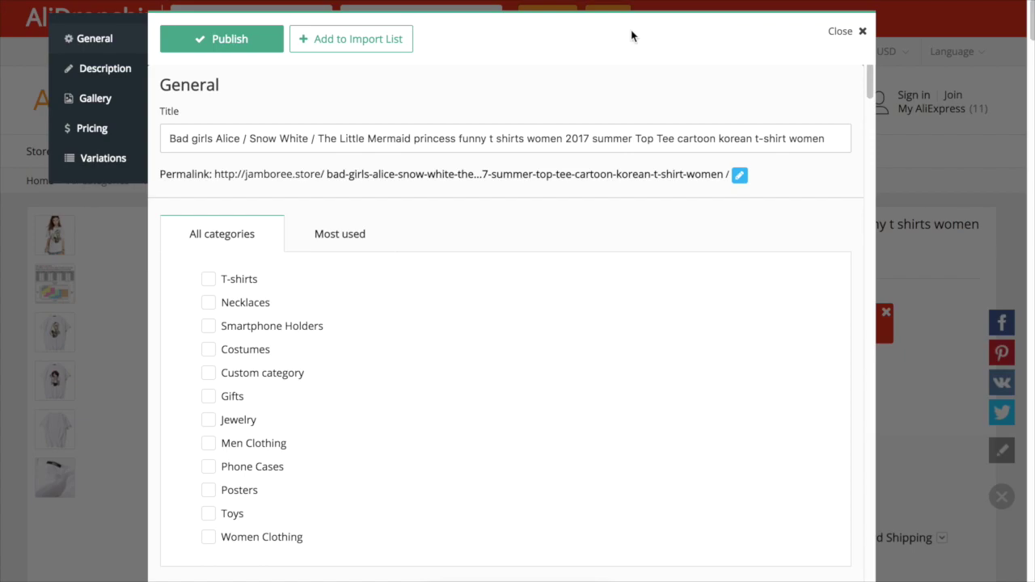
click(381, 47)
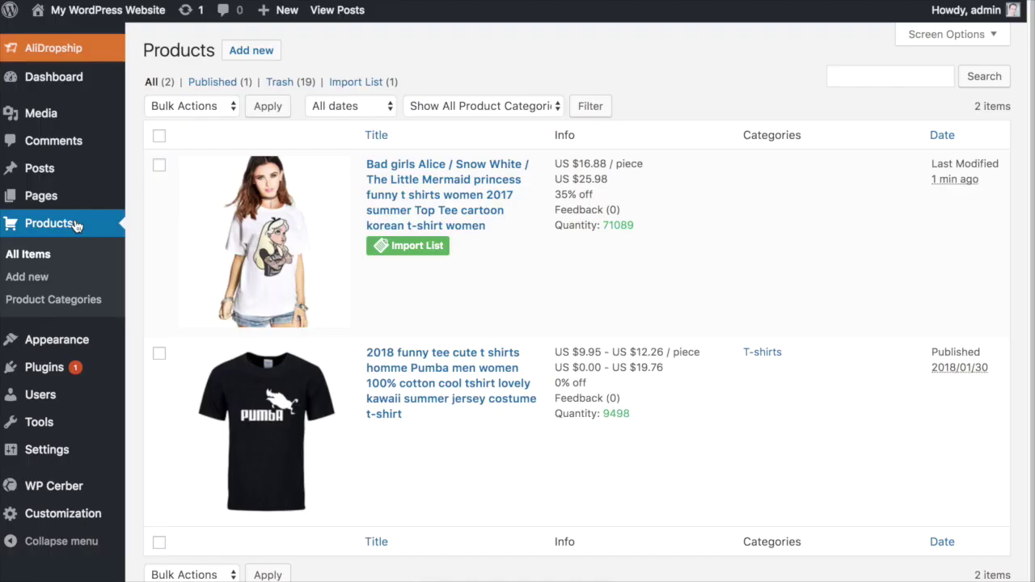
Filter Products by Import List, log out of admin, and open the Bad girls Alice t-shirt for editing
click(351, 84)
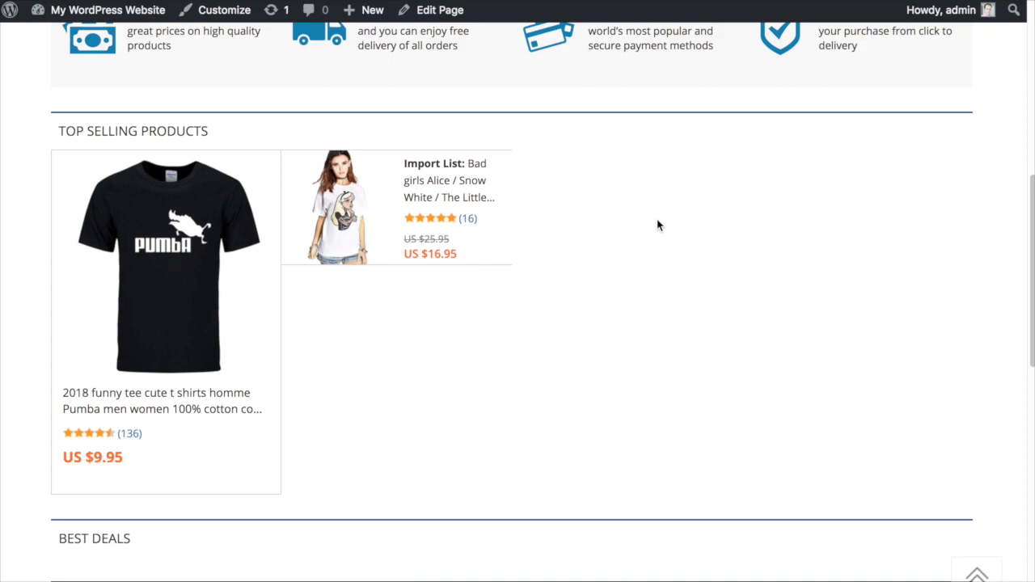
mouse_move(944, 6)
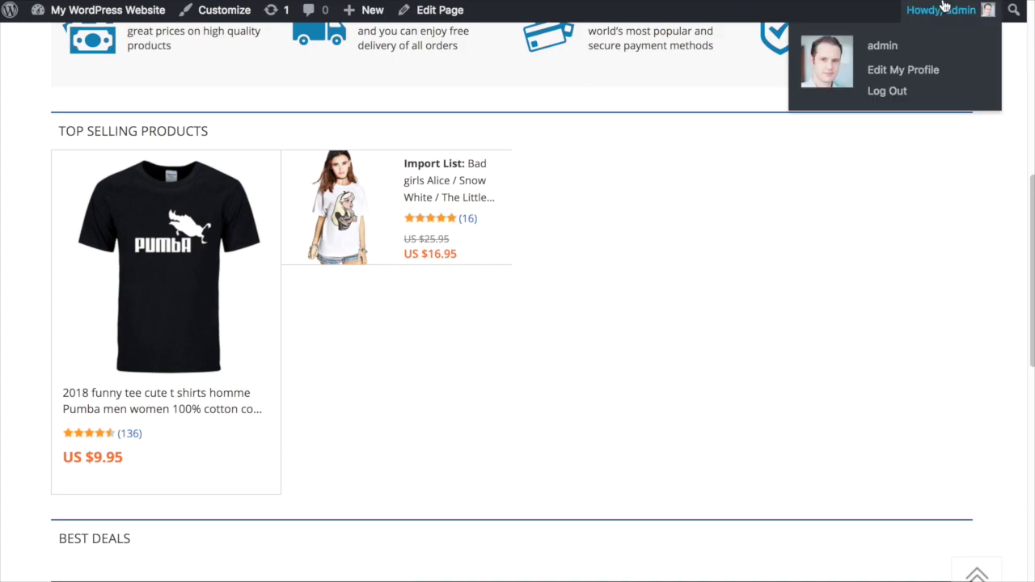
click(904, 91)
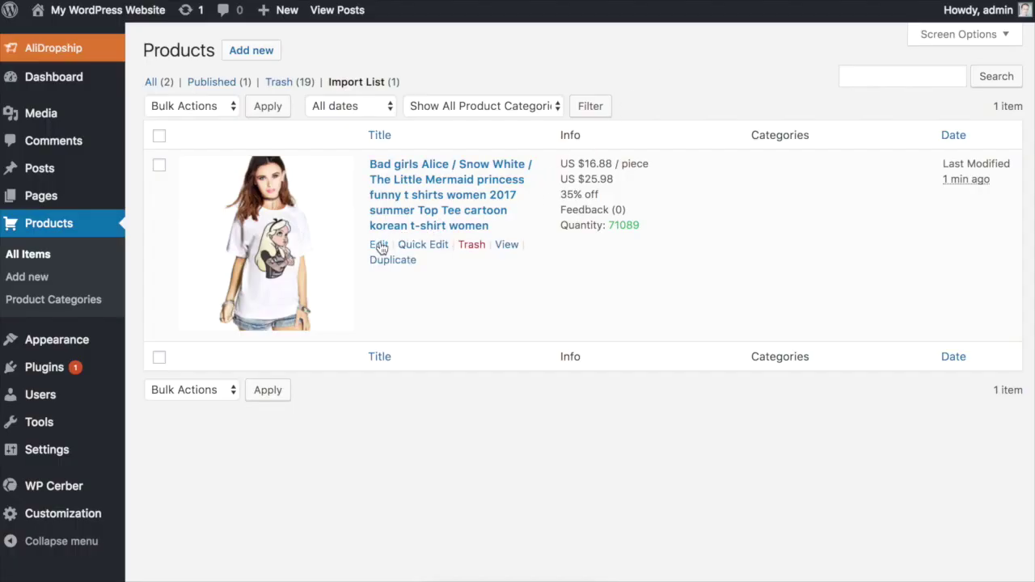
click(377, 242)
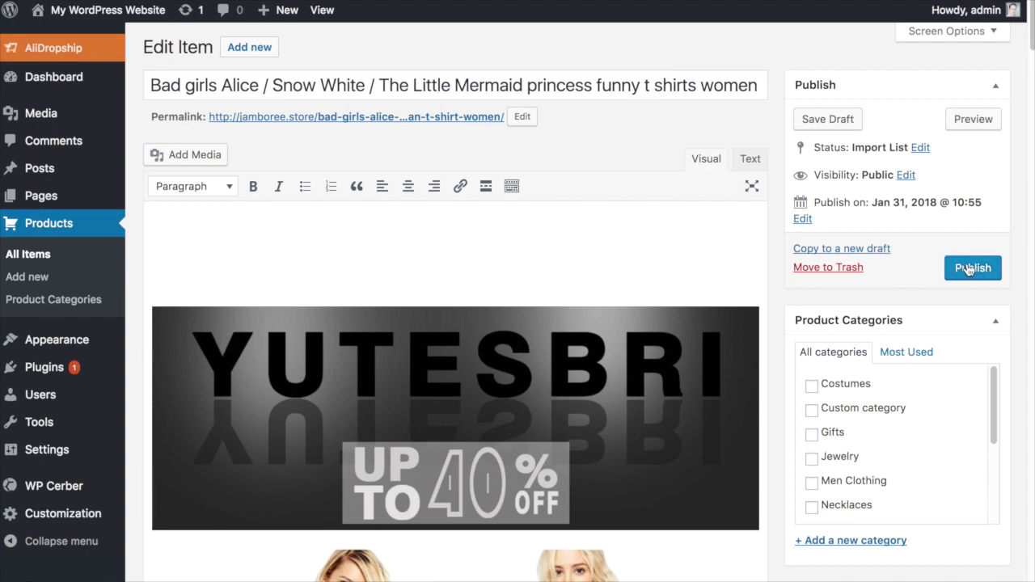